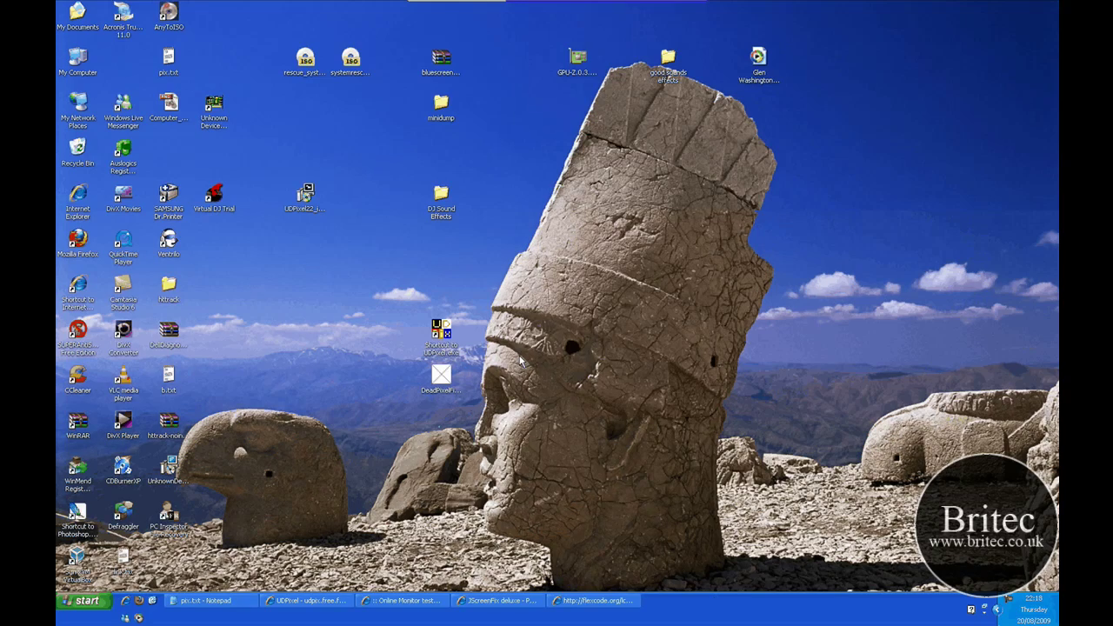
Show the UDPixel download page, launch UDPixel from the desktop and leave the white test colour.
left_click(318, 603)
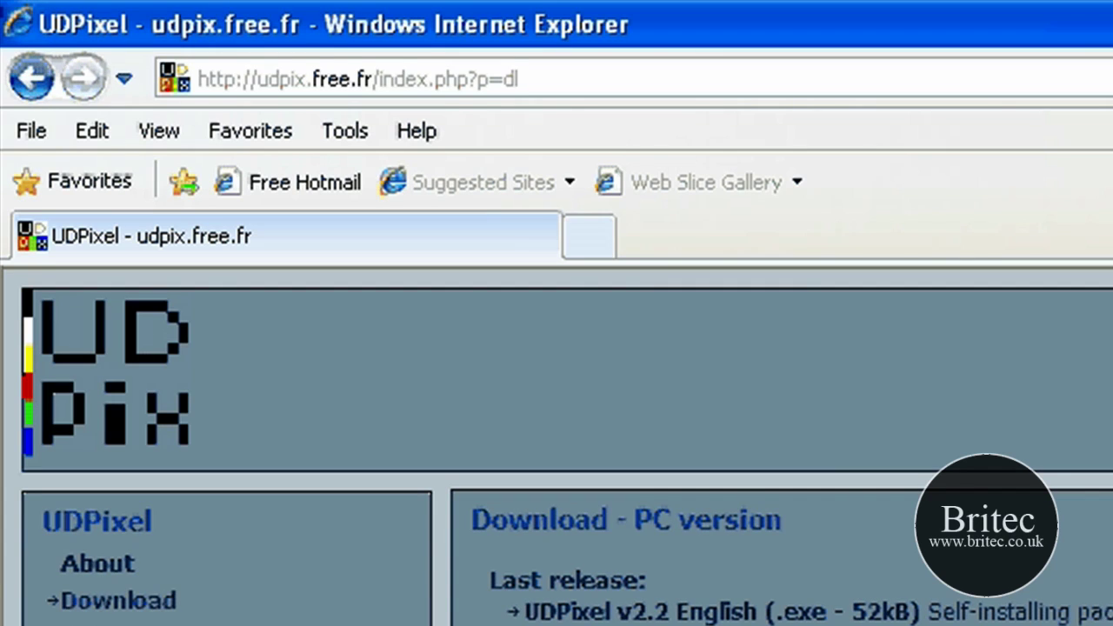
left_click(364, 79)
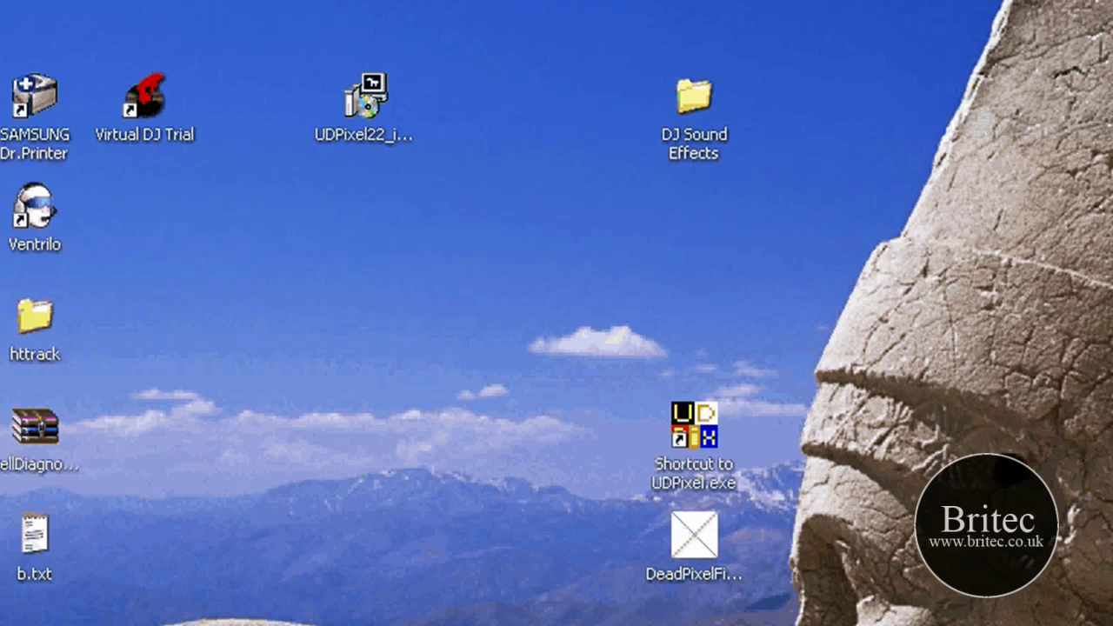
left_click(700, 422)
double_click(700, 421)
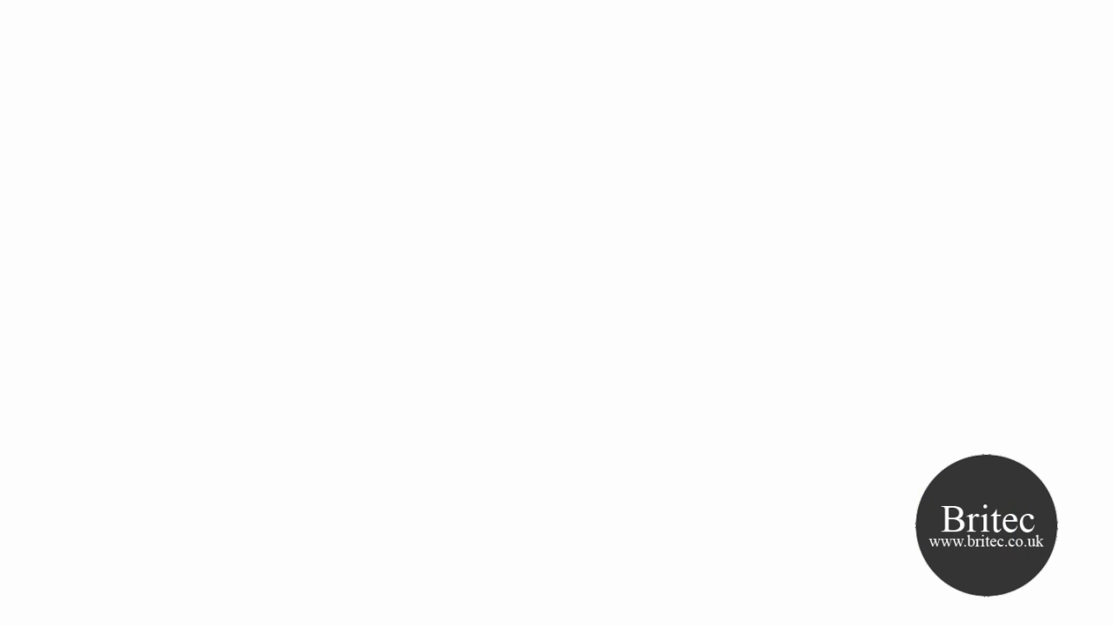
key("Escape")
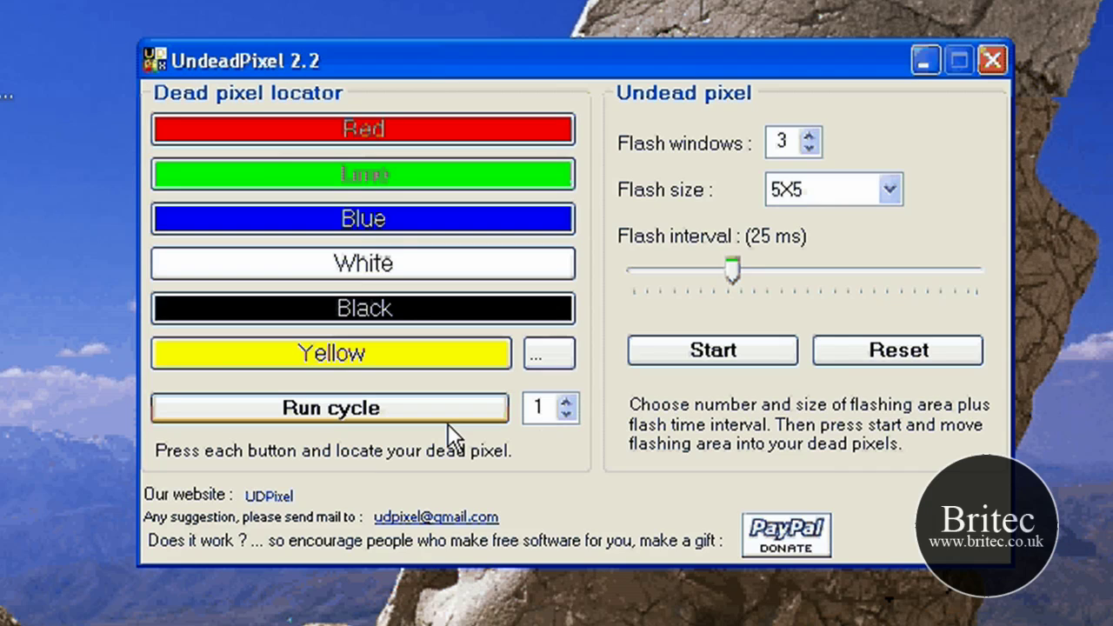
Run the full-screen black test, then start the three 5X5 flashing squares at 25 ms.
left_click(340, 313)
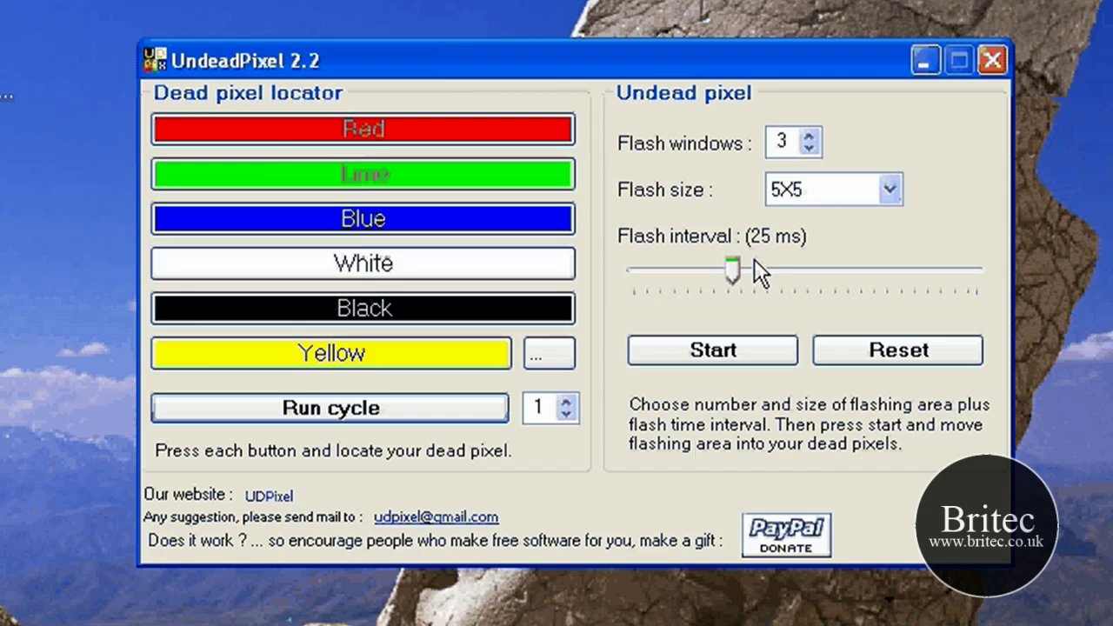
left_click(719, 349)
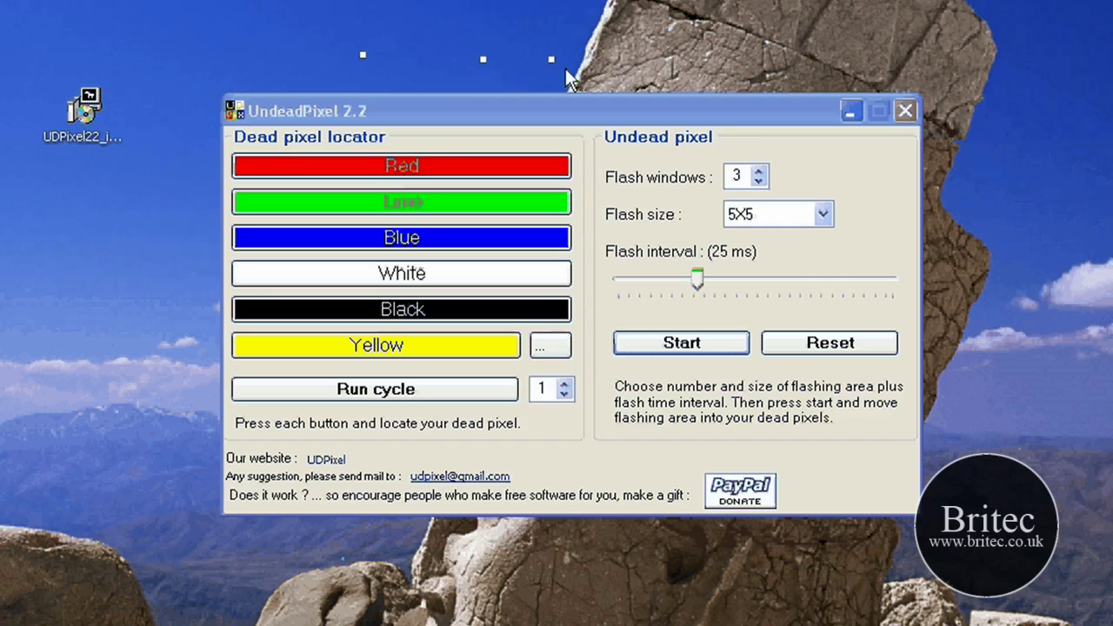
Close UndeadPixel and scroll through the JScreenFix deluxe features page.
left_click(905, 111)
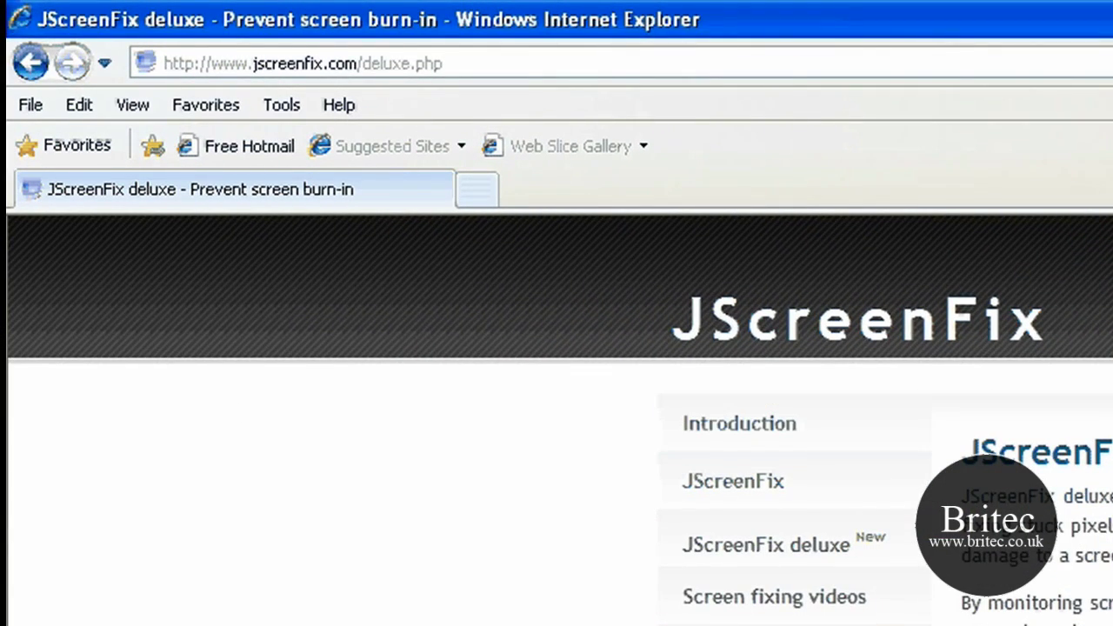
scroll(557, 417, "down", 2)
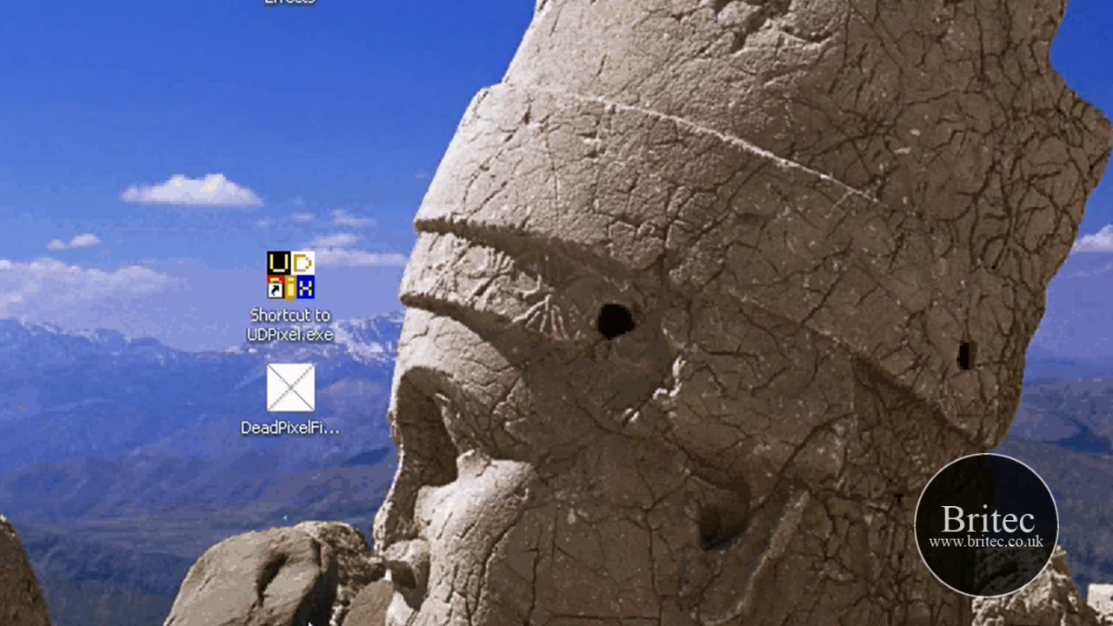
Launch Dan's Dead Pixel Fixer, nudge its window up-left and set the run time to 10 minutes.
left_click_drag(294, 417, 318, 402)
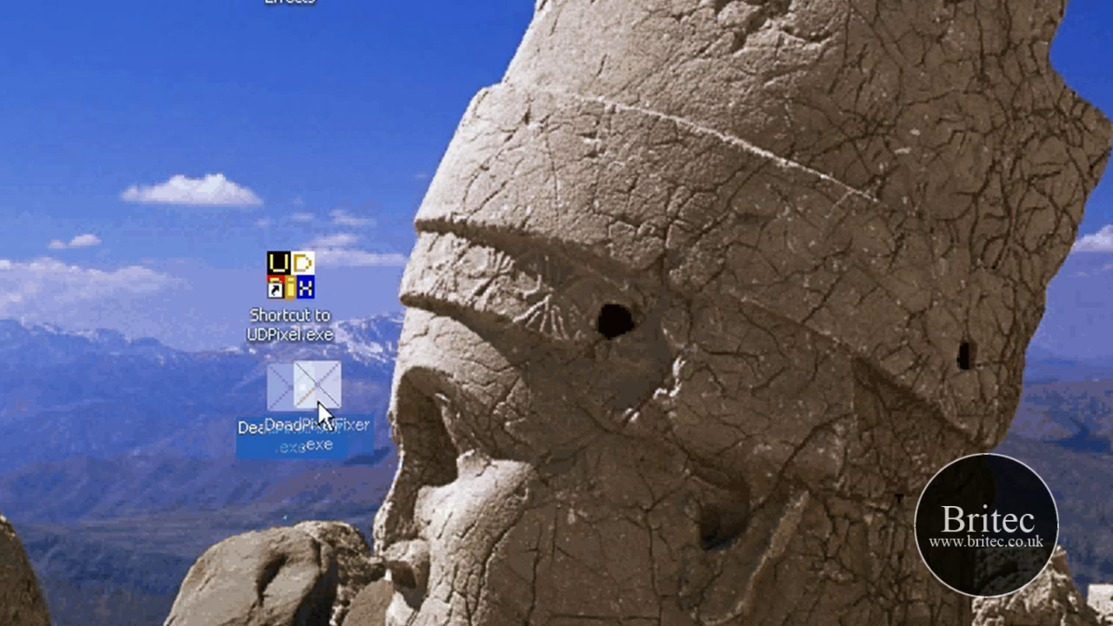
double_click(323, 416)
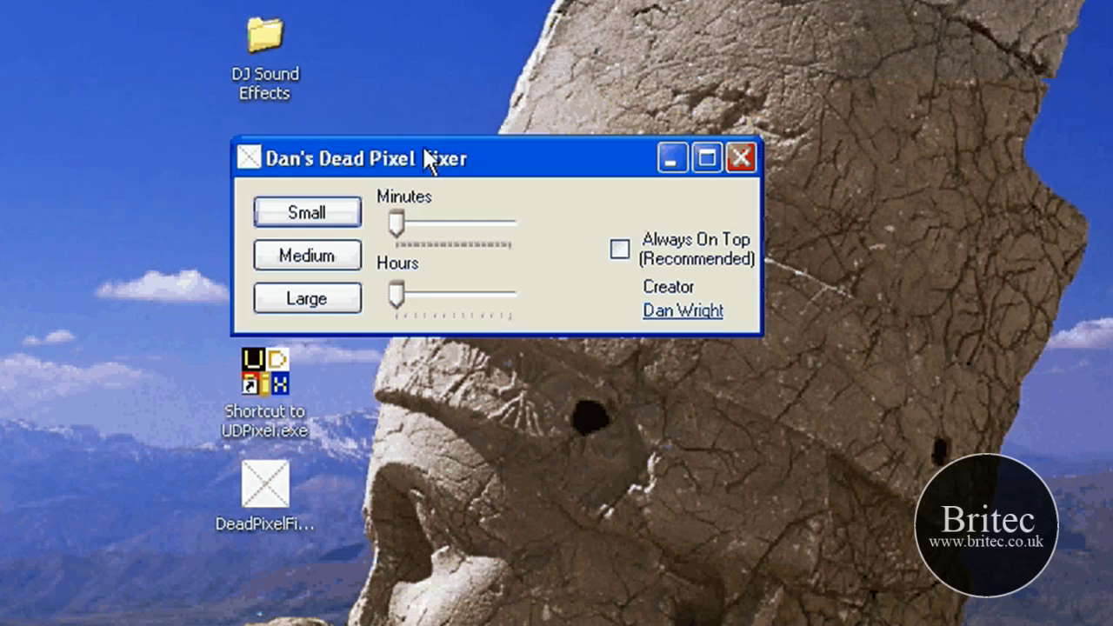
left_click_drag(426, 159, 406, 141)
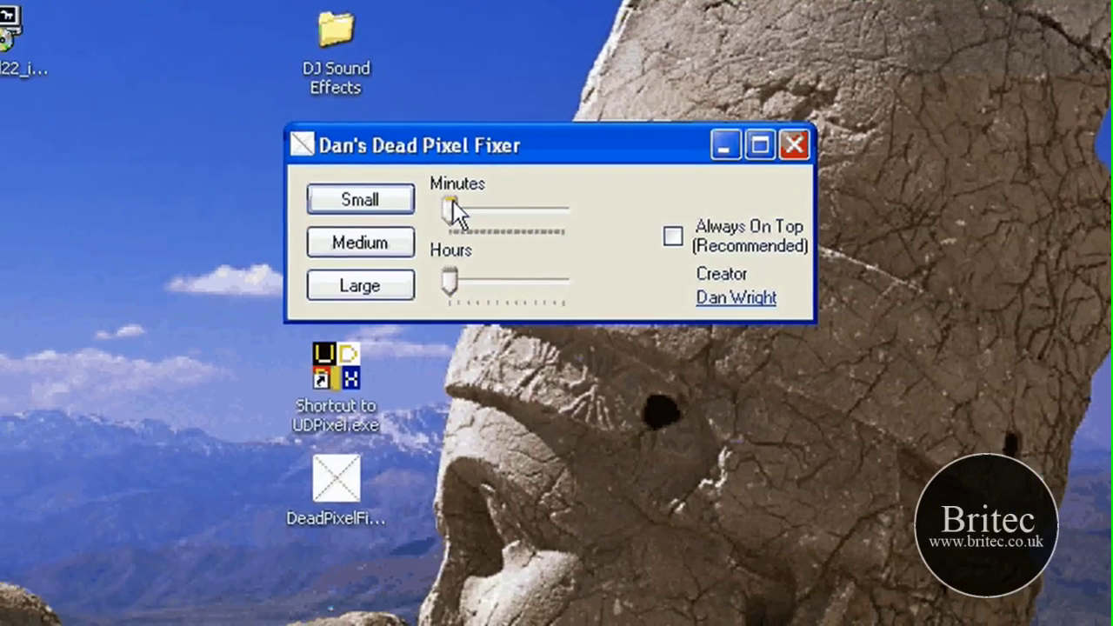
left_click_drag(454, 200, 473, 202)
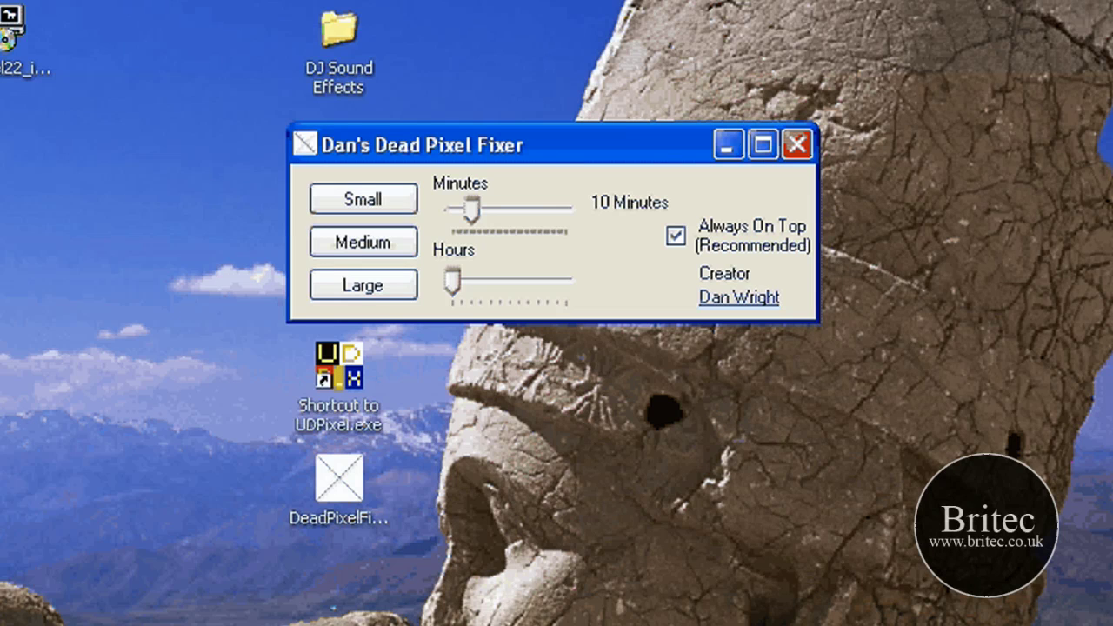
Run the Medium flashing test window and move the green window higher up.
left_click(332, 247)
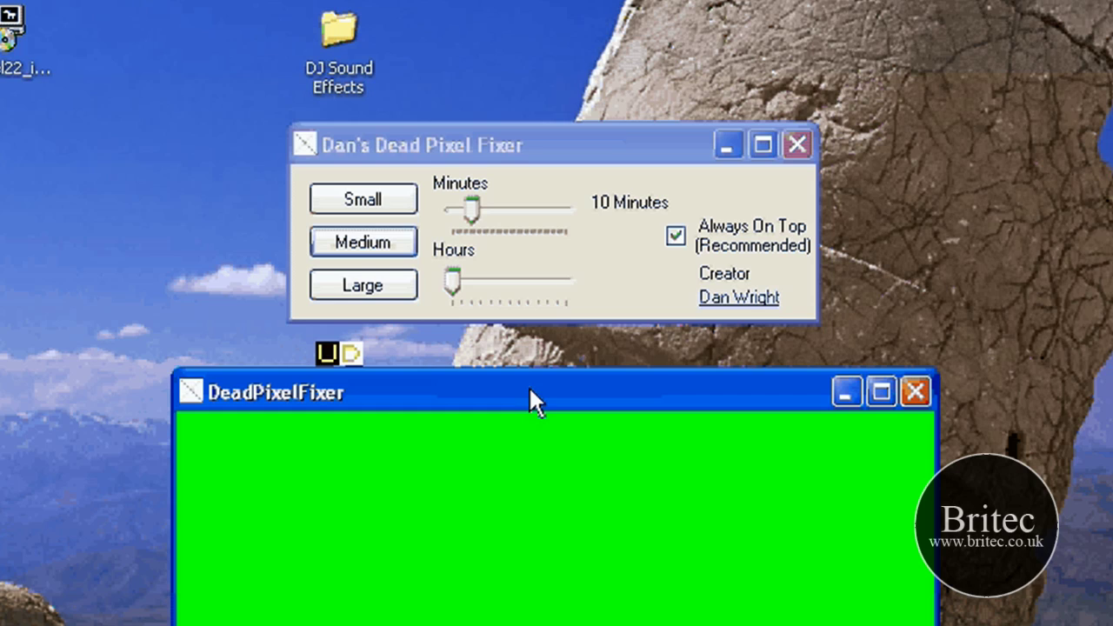
left_click_drag(530, 390, 537, 347)
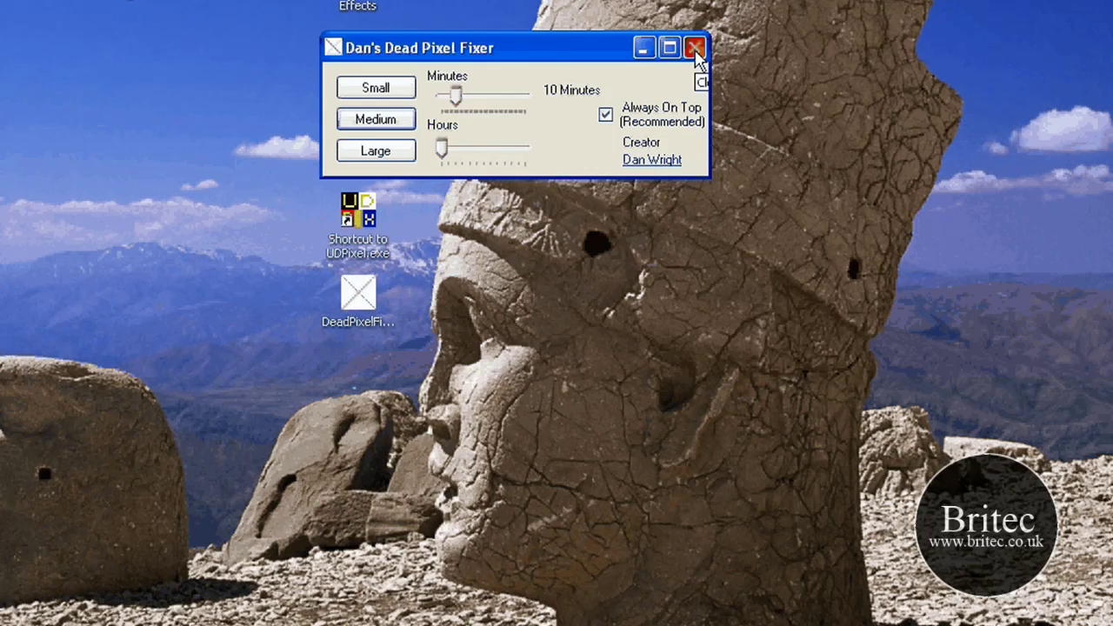
Close Dan's Dead Pixel Fixer and highlight the tft.vanity.dk address in Internet Explorer.
left_click(695, 49)
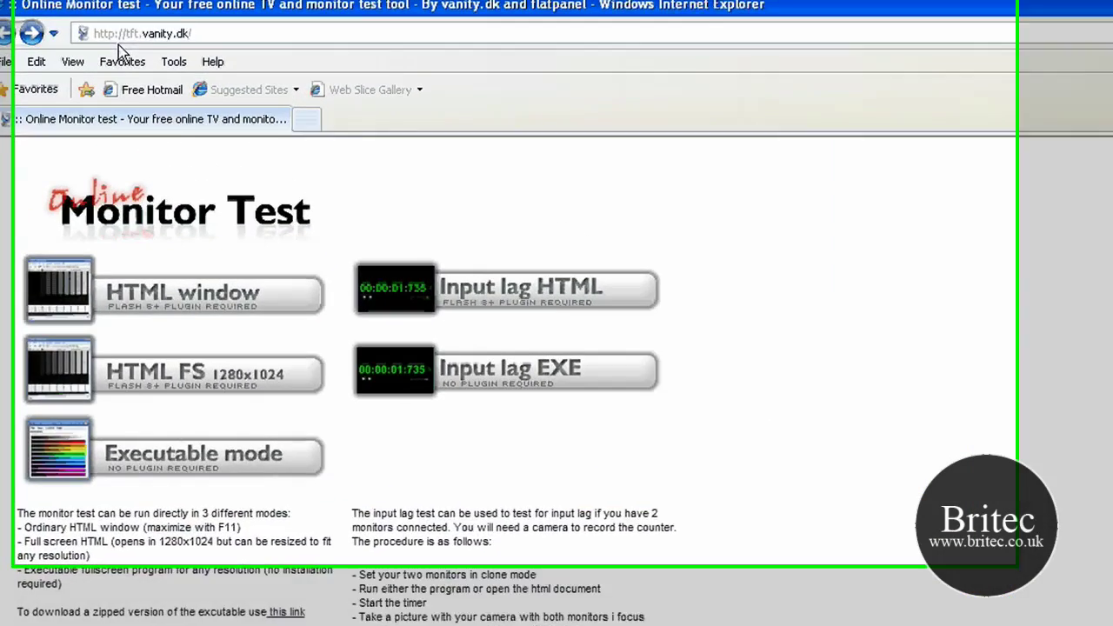
left_click(140, 26)
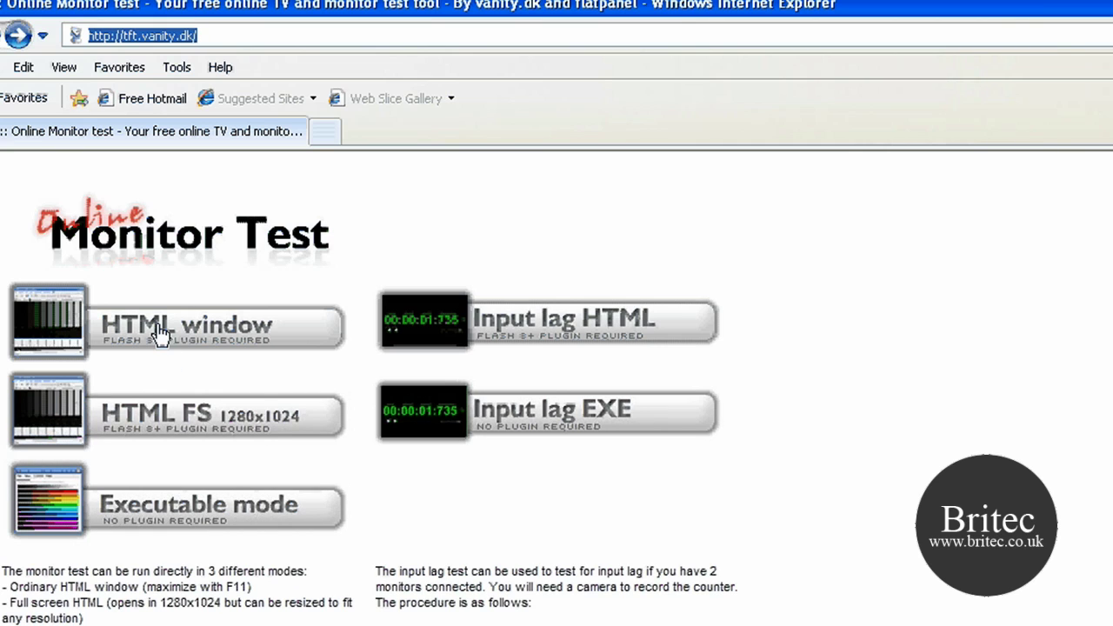
Open the HTML window test full-screen and view the white/black and black/green trailing tests.
left_click(56, 413)
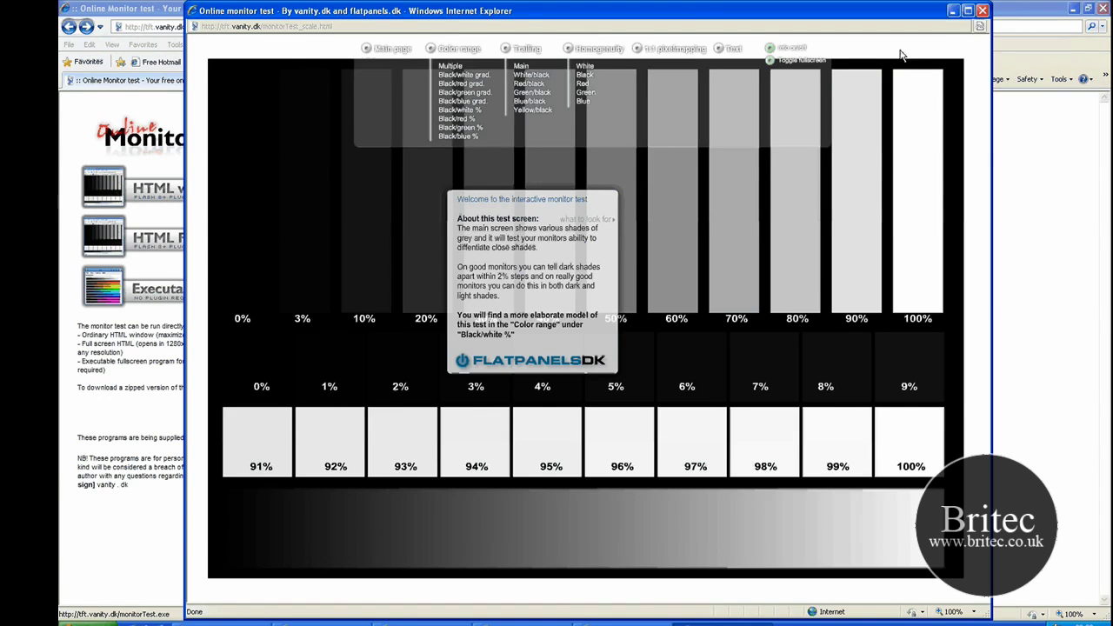
left_click(966, 10)
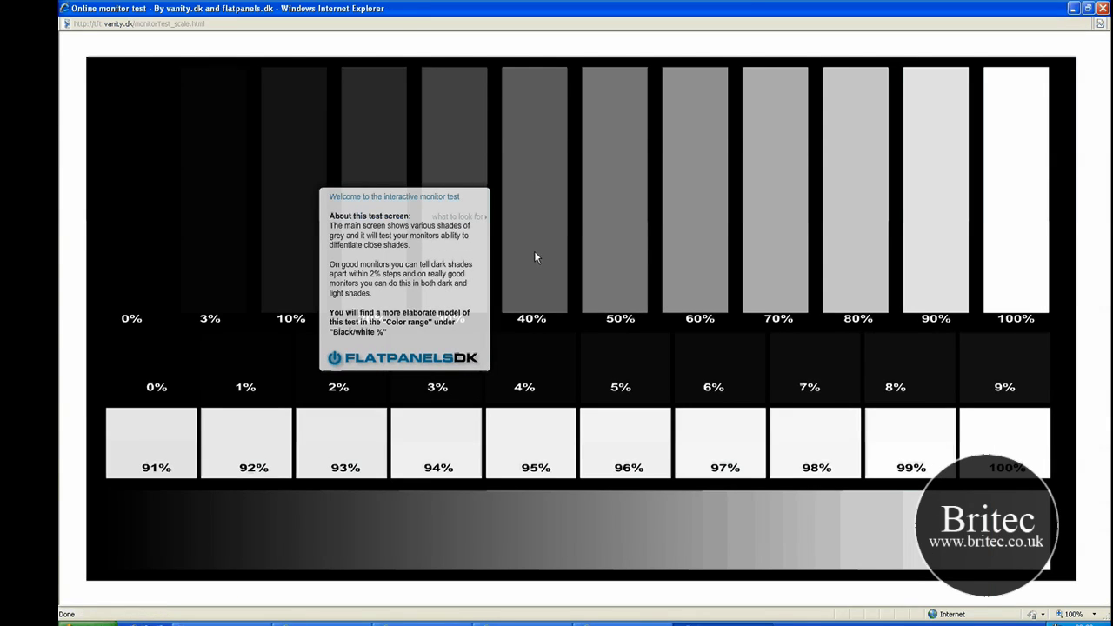
mouse_move(523, 47)
left_click(528, 73)
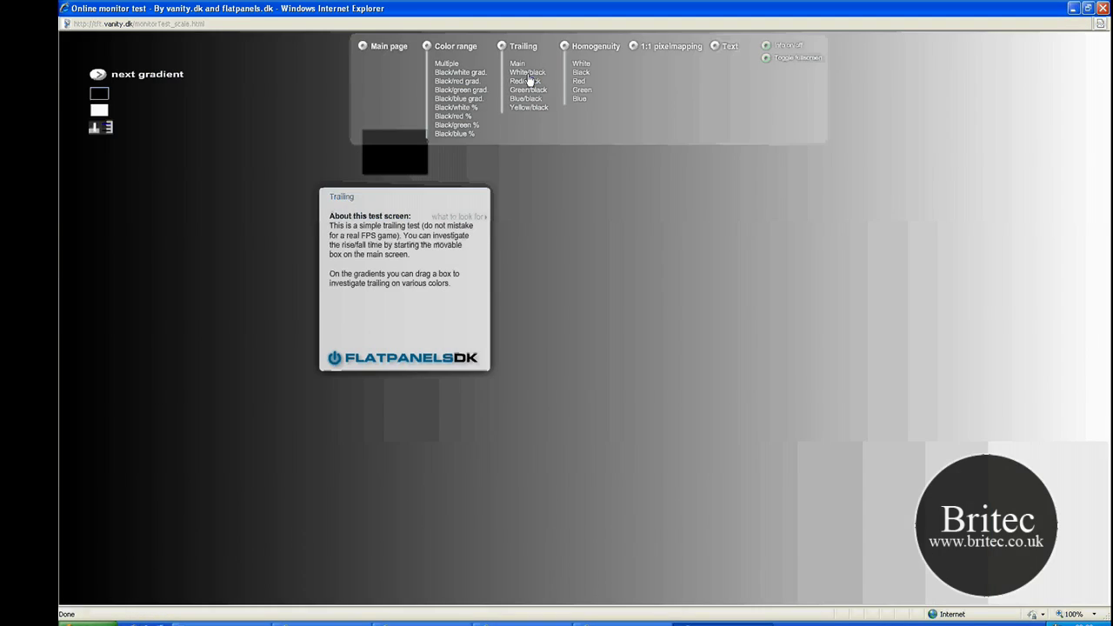
left_click(467, 91)
left_click(452, 129)
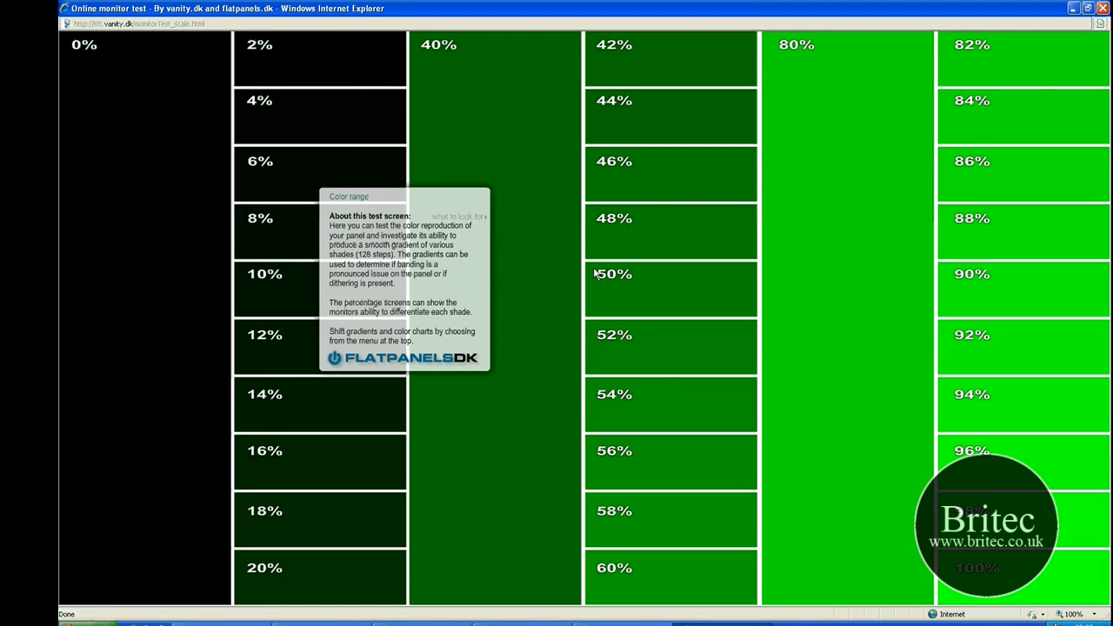
Show red trailing, white and green homogeneity, then the 1:1 pixel mapping and text tests.
mouse_move(476, 58)
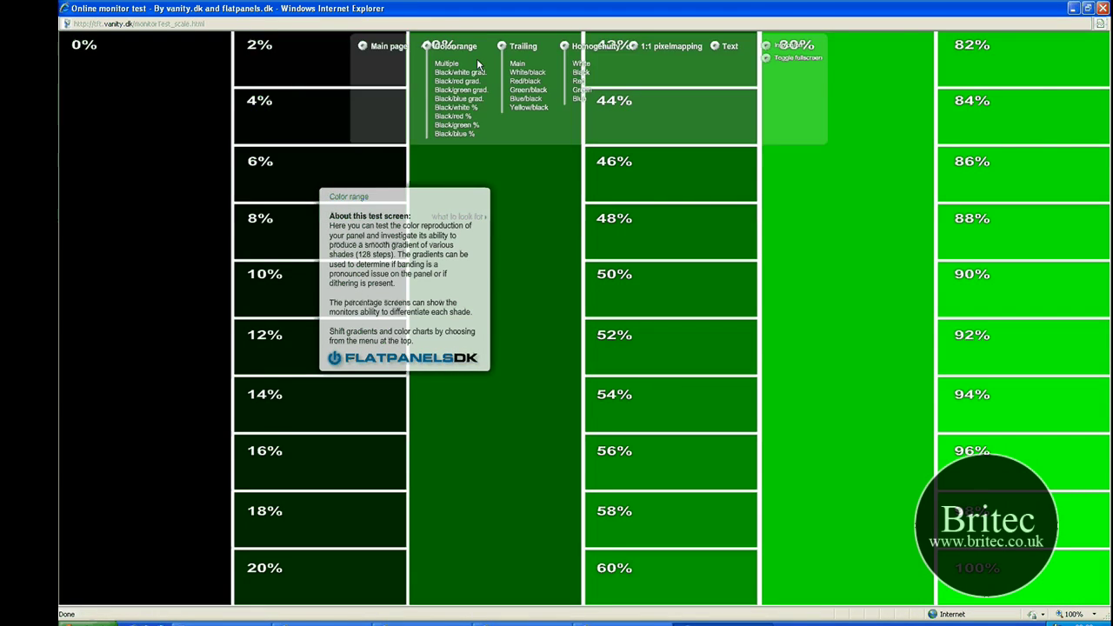
left_click(528, 81)
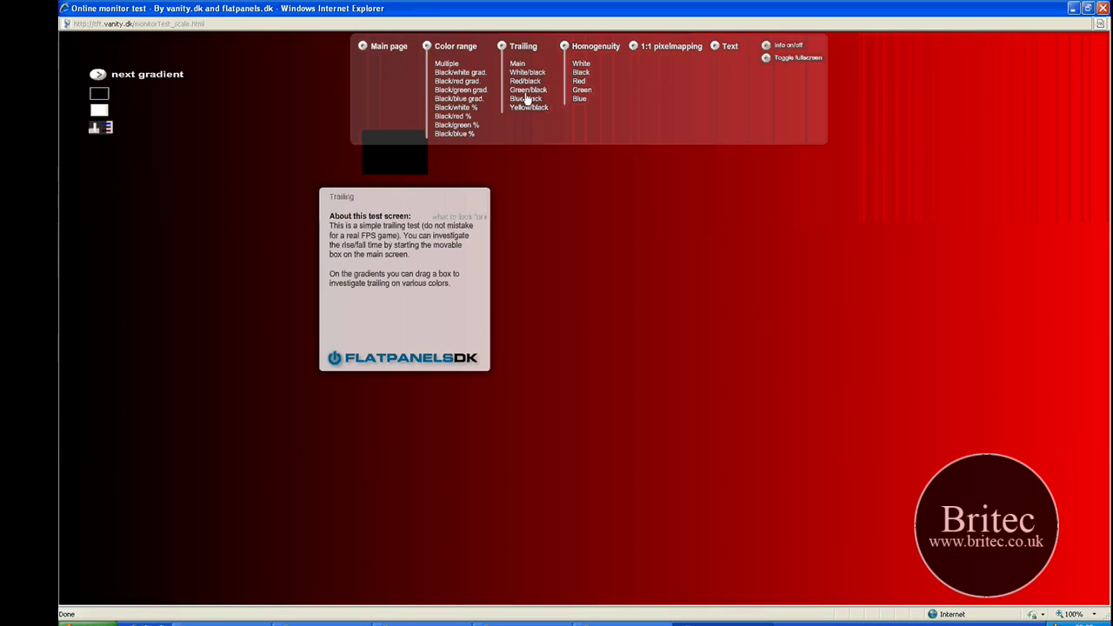
left_click(579, 64)
left_click(579, 90)
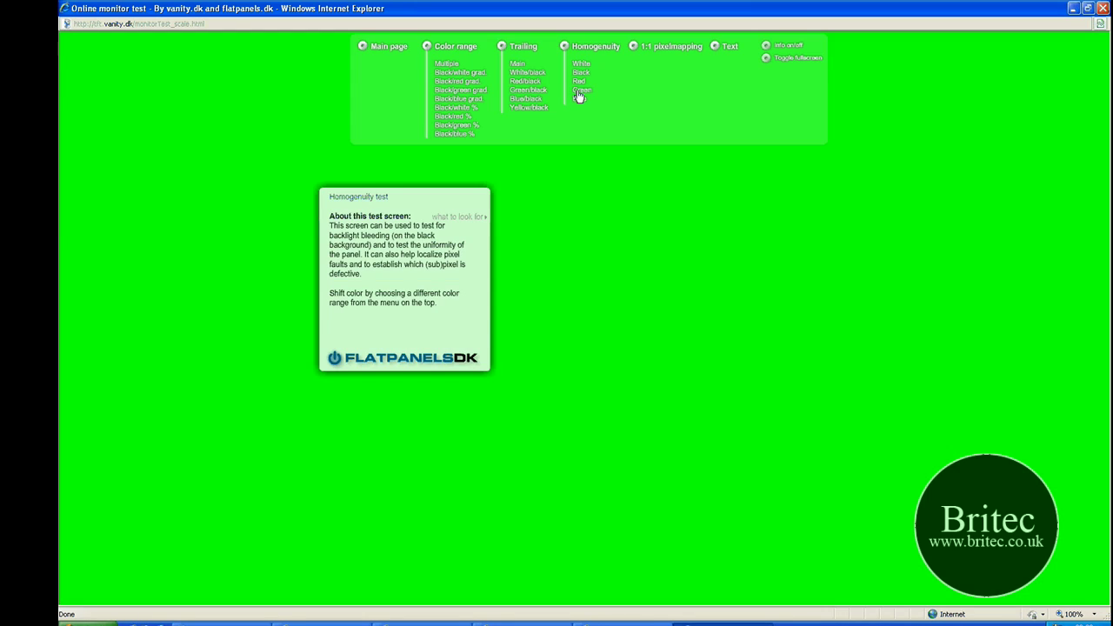
left_click(673, 54)
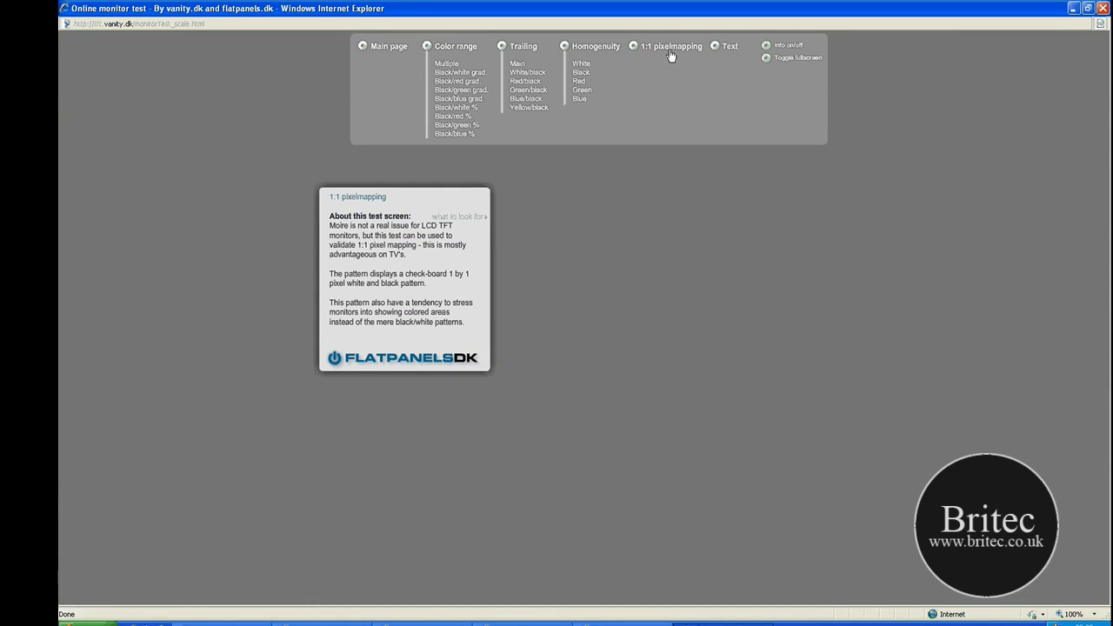
left_click(725, 50)
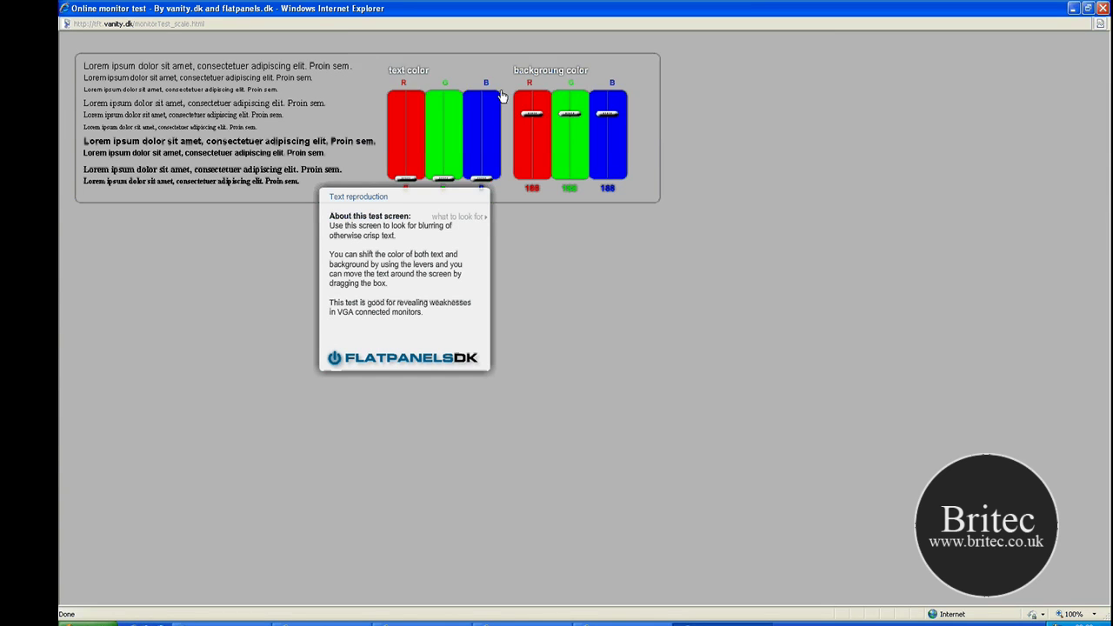
Cycle the colour range tests: black-to-white gradient and grey, green, blue percentage steps.
mouse_move(397, 50)
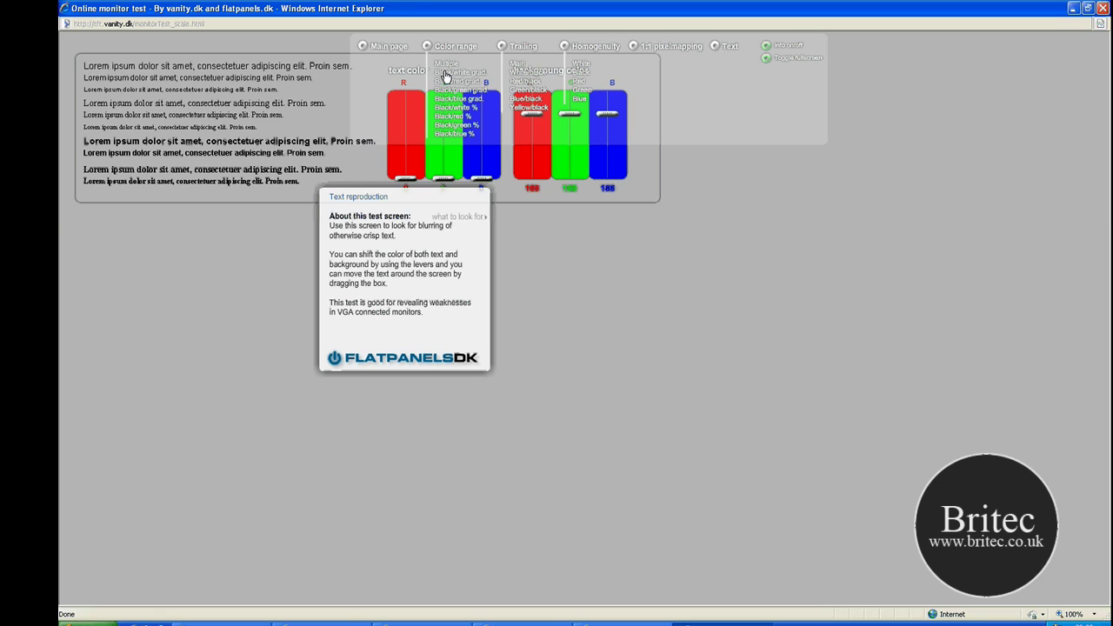
left_click(445, 74)
left_click(452, 126)
left_click(456, 109)
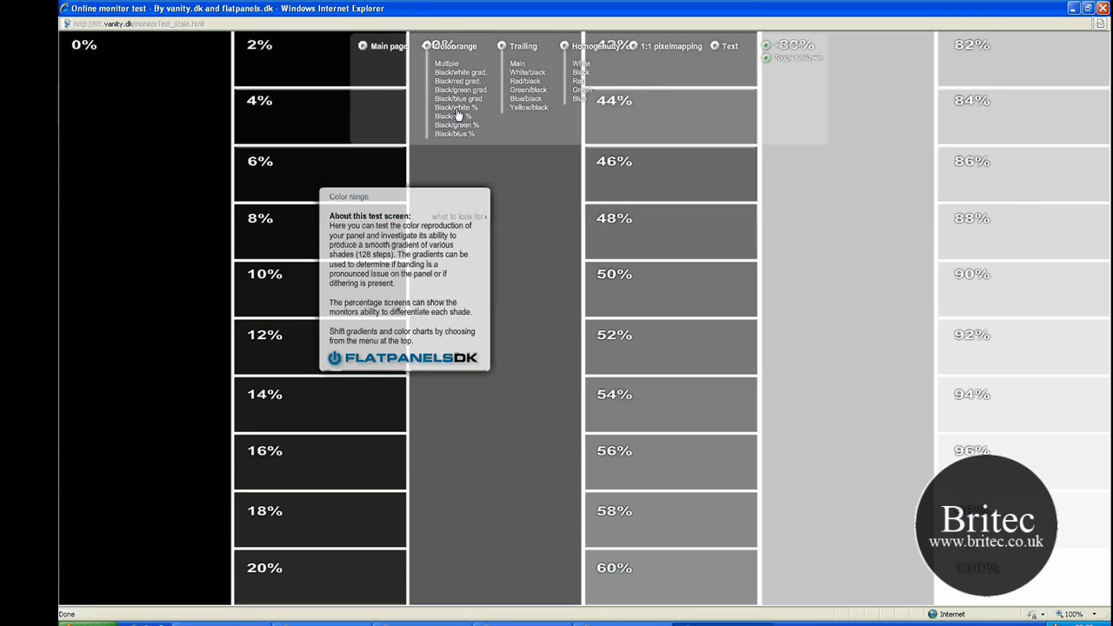
left_click(452, 126)
left_click(453, 134)
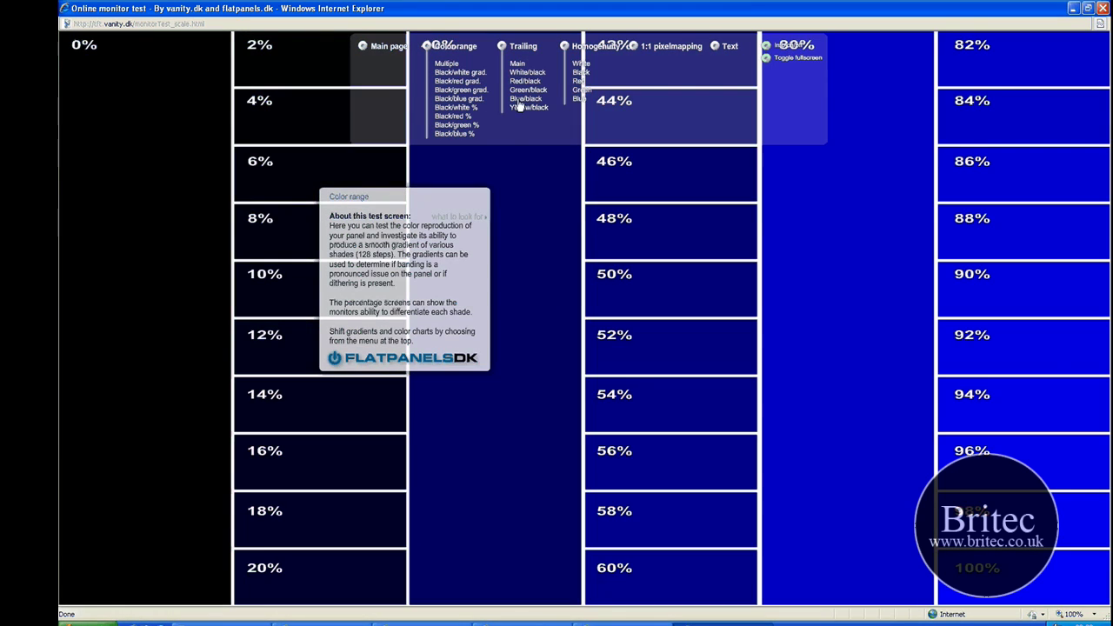
Review blue, green, white and red trailing gradients, ending on solid red then white homogeneity.
left_click(520, 99)
left_click(522, 90)
left_click(520, 73)
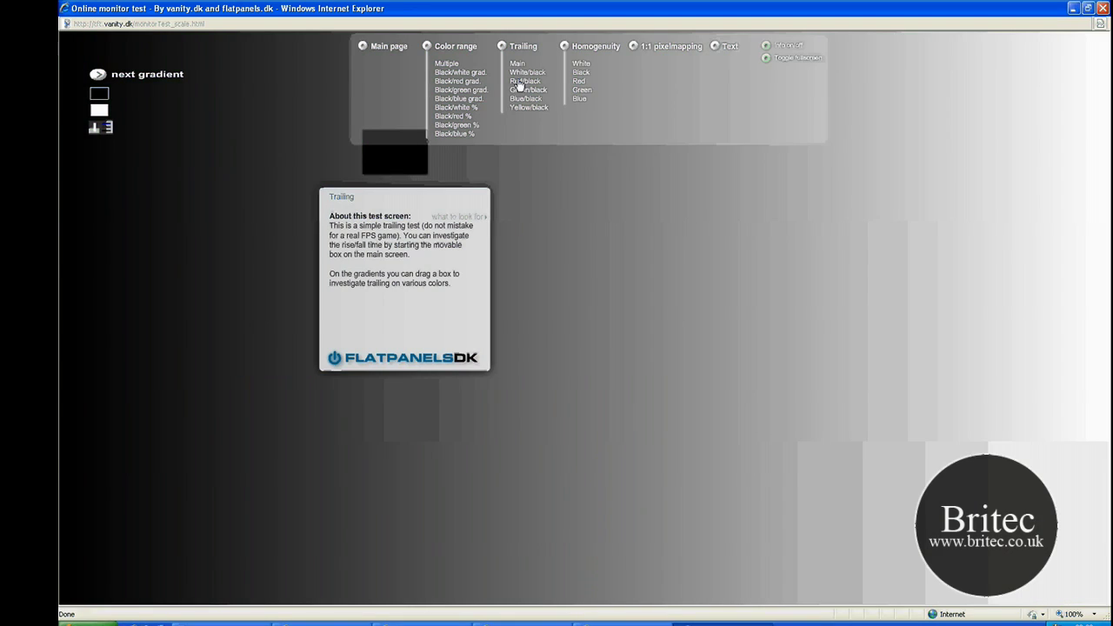
left_click(525, 81)
left_click(578, 81)
left_click(580, 65)
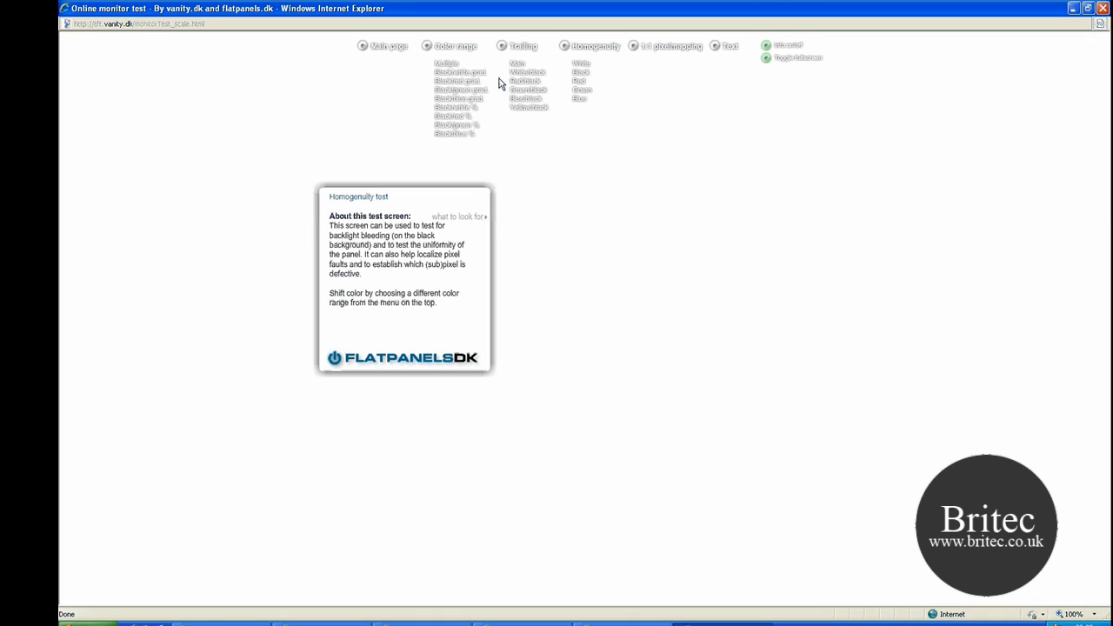
Close the full-screen monitor test window.
left_click(1102, 8)
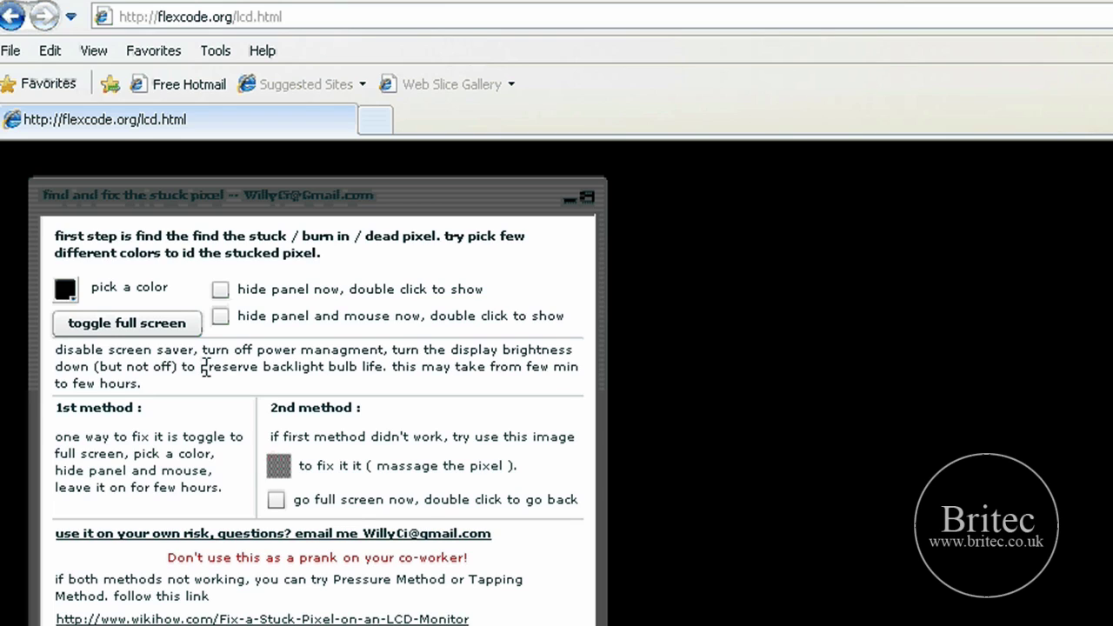
Try blue 0099CC as the page background, then switch it to yellow-green CCCC00.
left_click(66, 291)
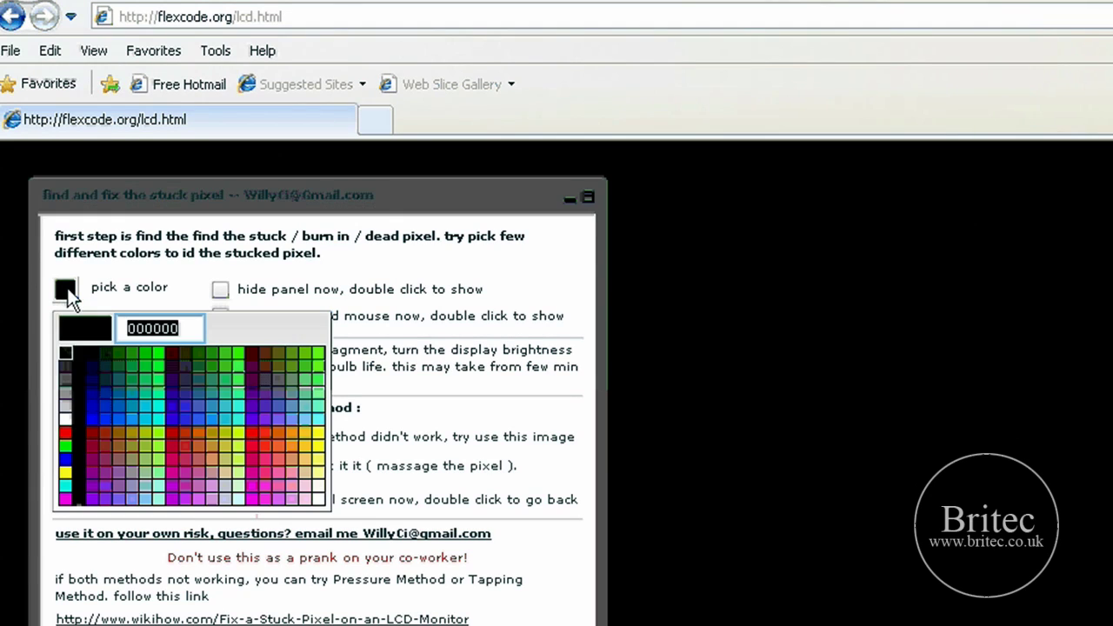
left_click(130, 406)
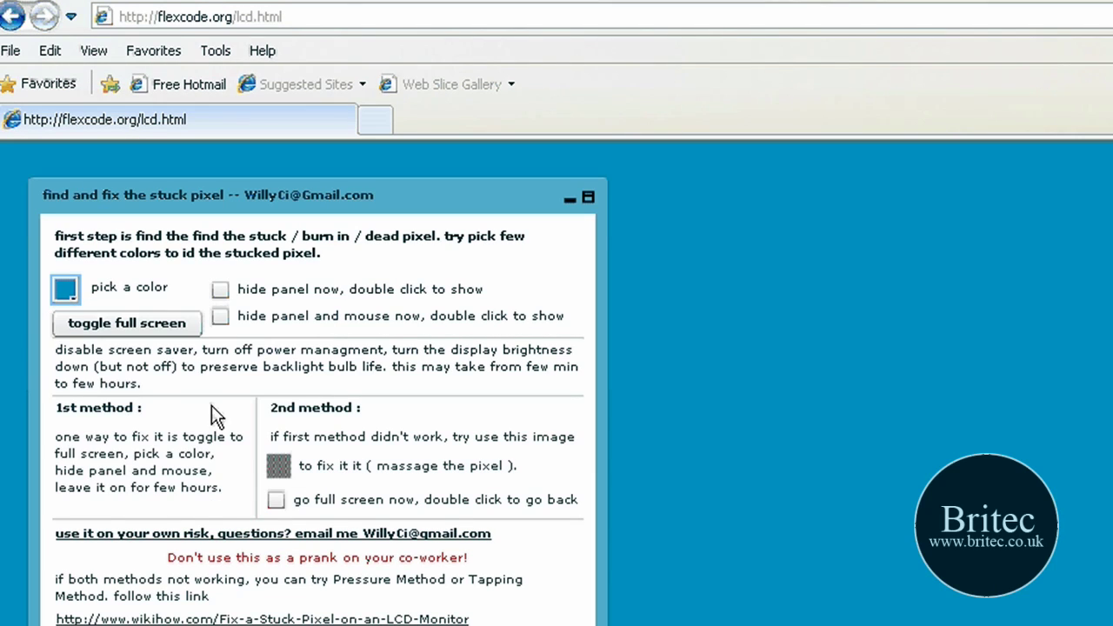
left_click(64, 292)
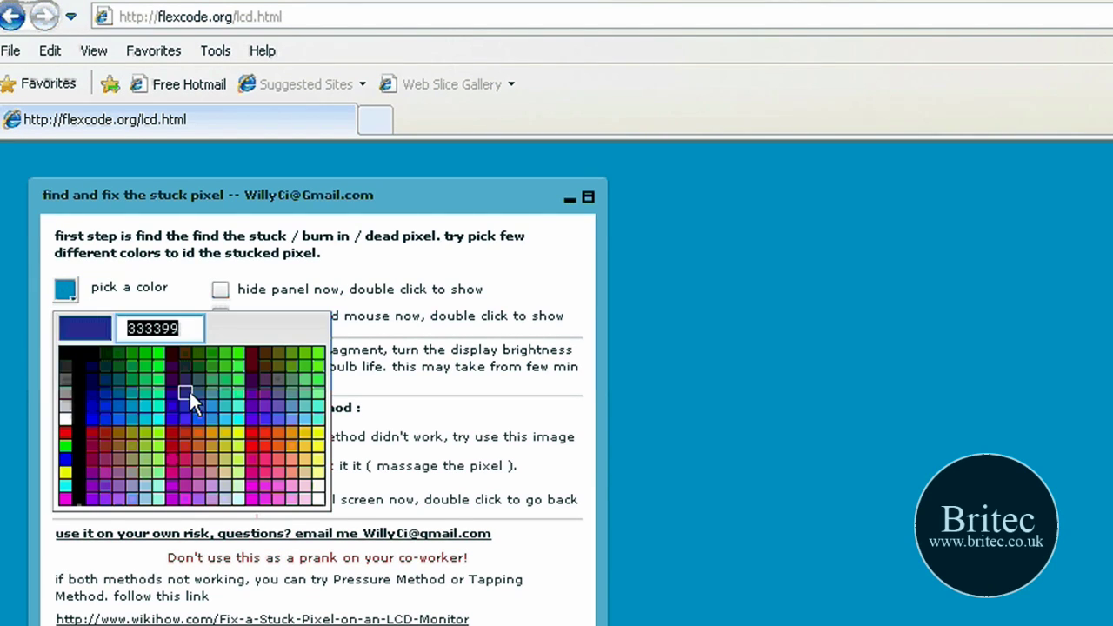
left_click(230, 427)
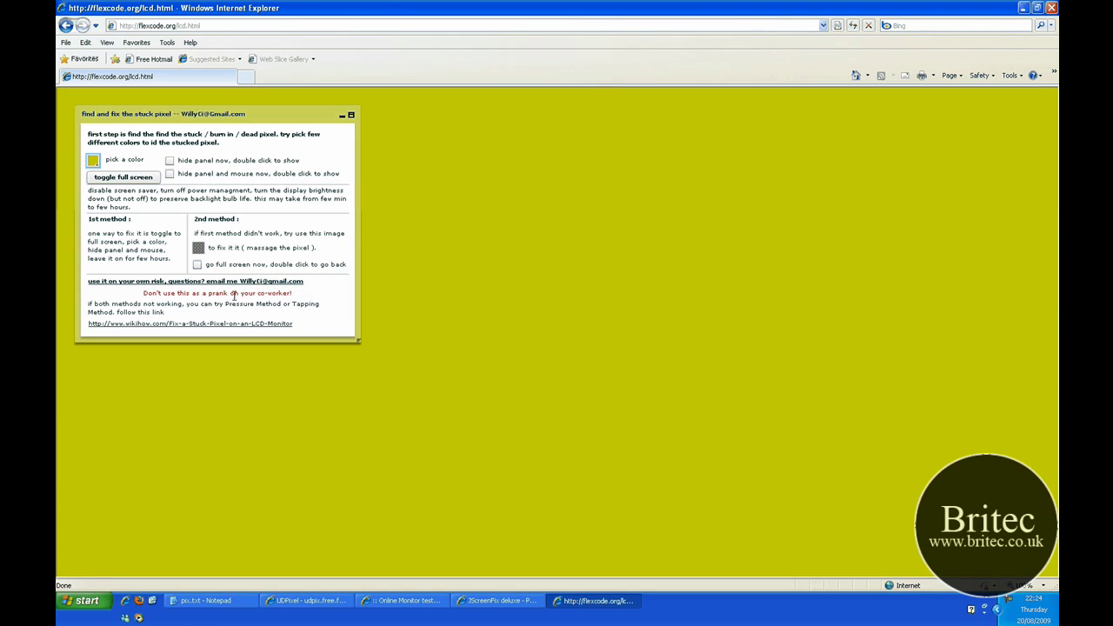
left_click(199, 266)
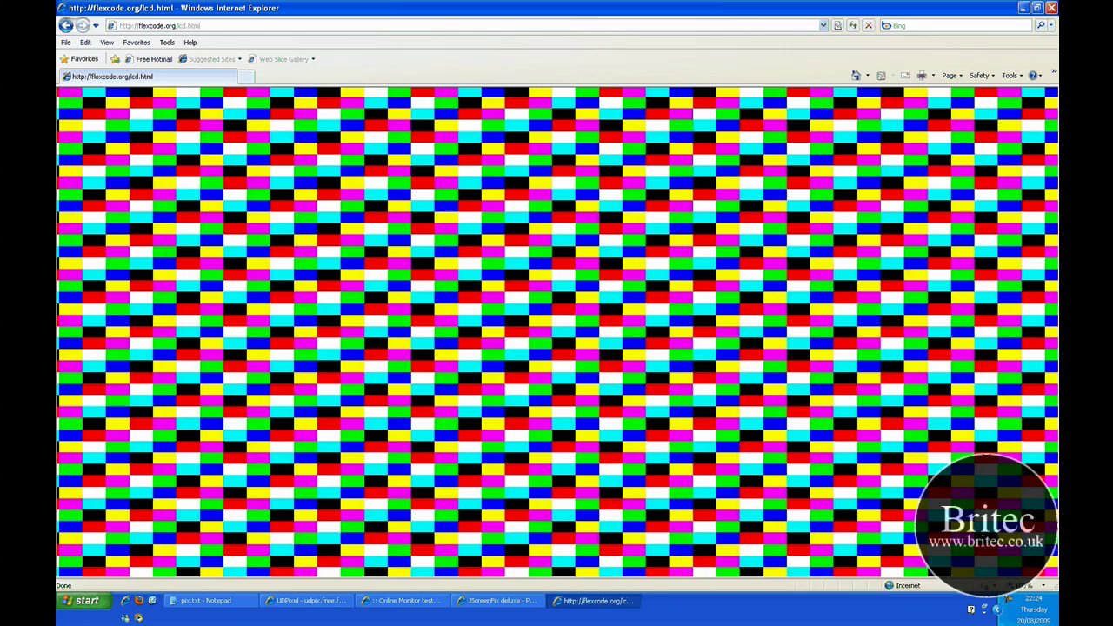
double_click(292, 359)
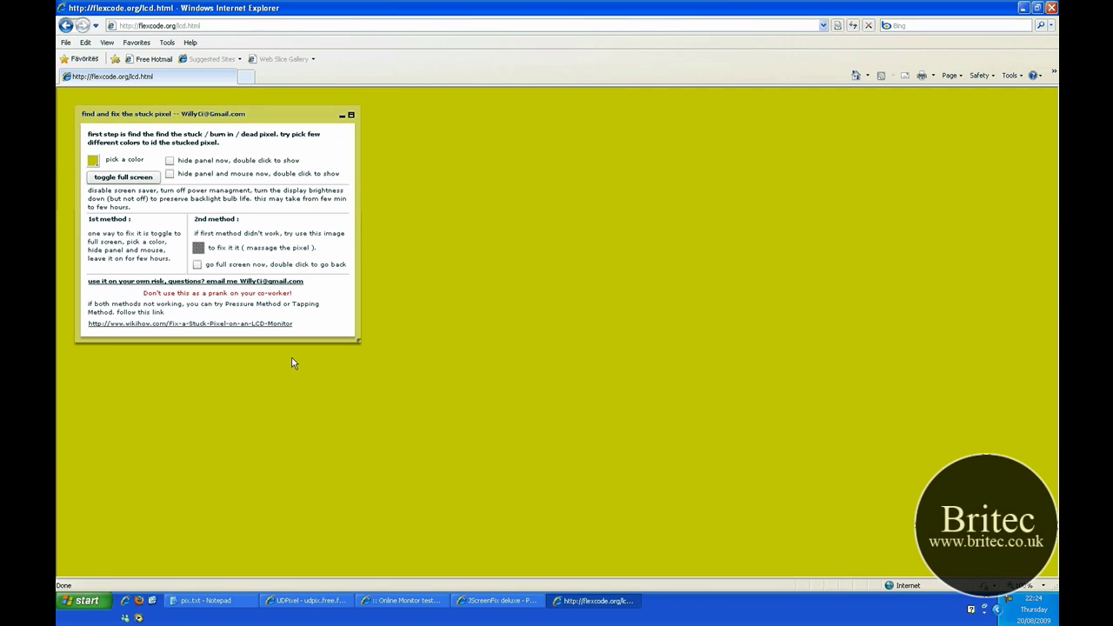
left_click(158, 26)
Deselect the page address and minimize Internet Explorer to the desktop.
left_click(216, 26)
left_click(1023, 8)
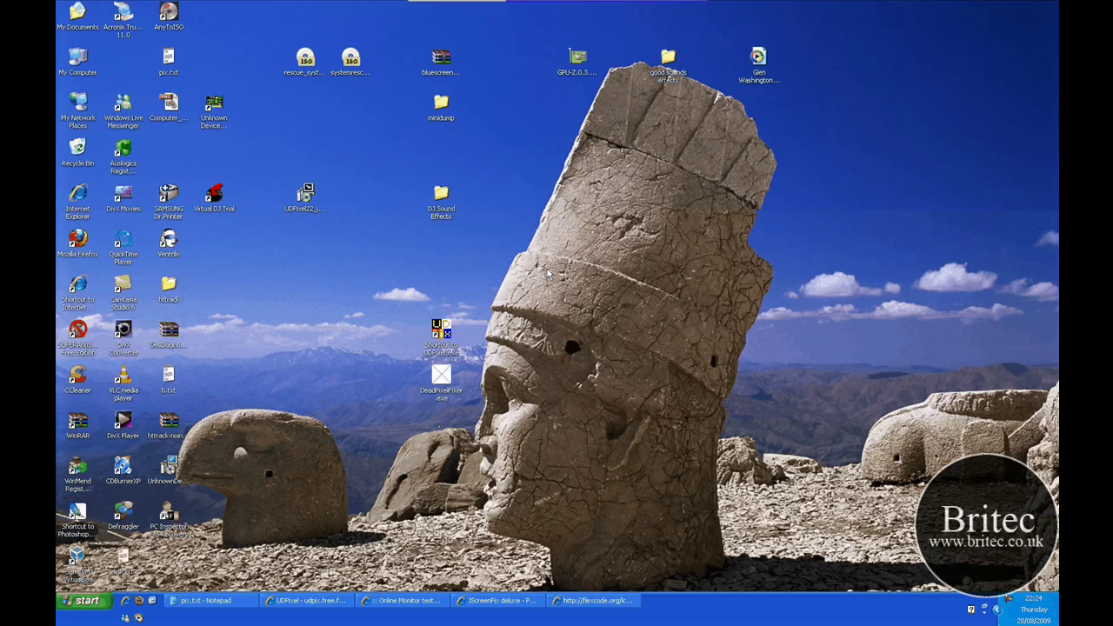